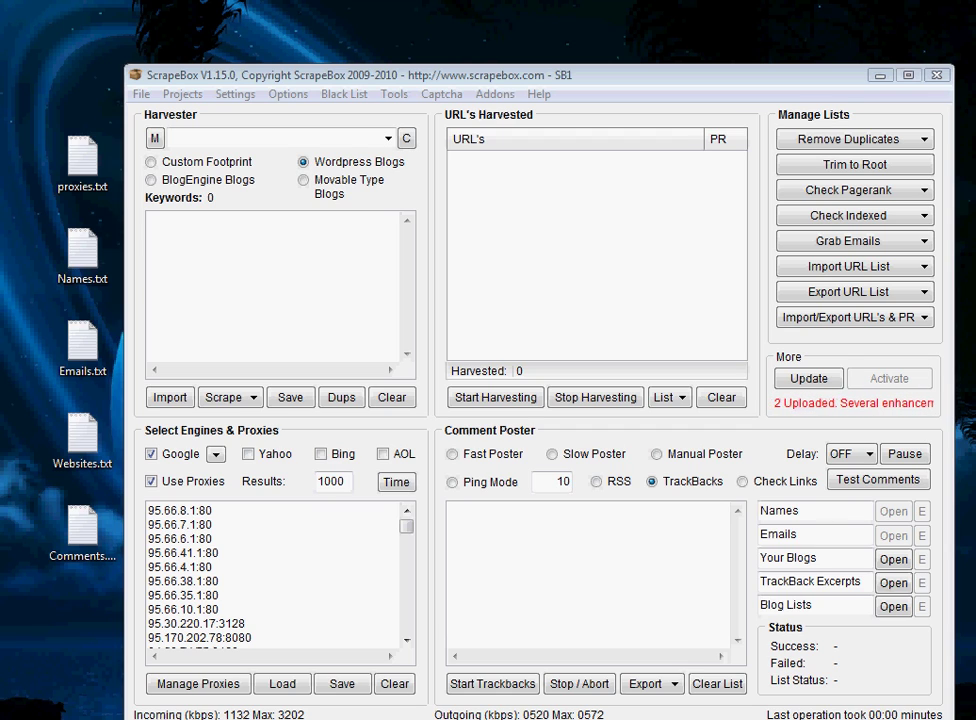
# - Set the harvester's blog platform to BlogEngine Blogs after trying the Movable Type and Wordpress options
pyautogui.click(275, 266)
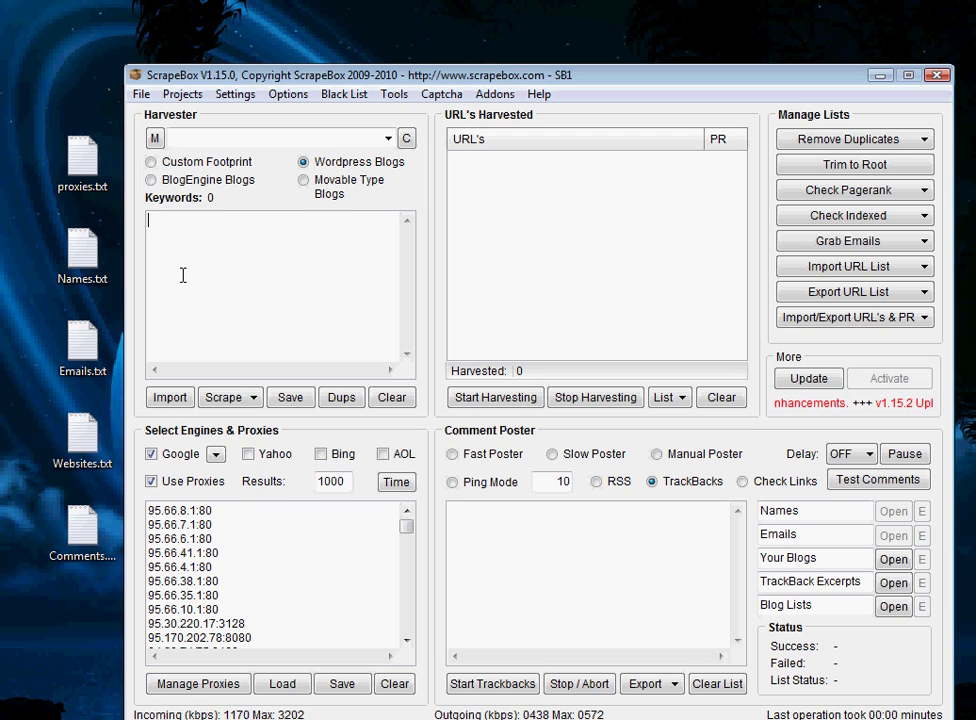
pyautogui.click(303, 180)
pyautogui.click(208, 182)
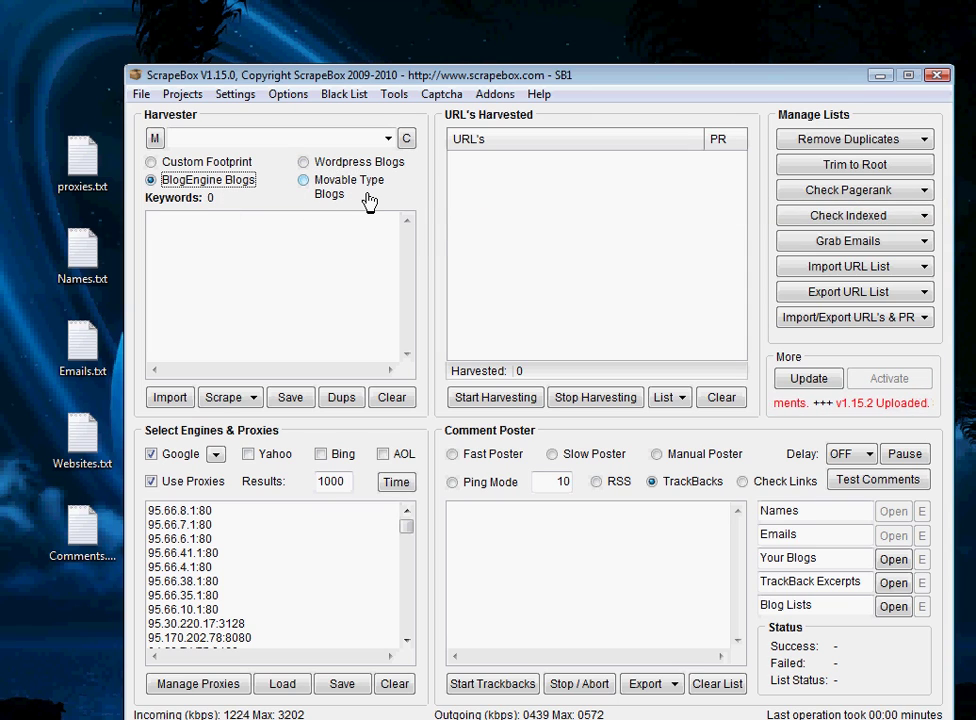
pyautogui.click(358, 196)
pyautogui.click(352, 170)
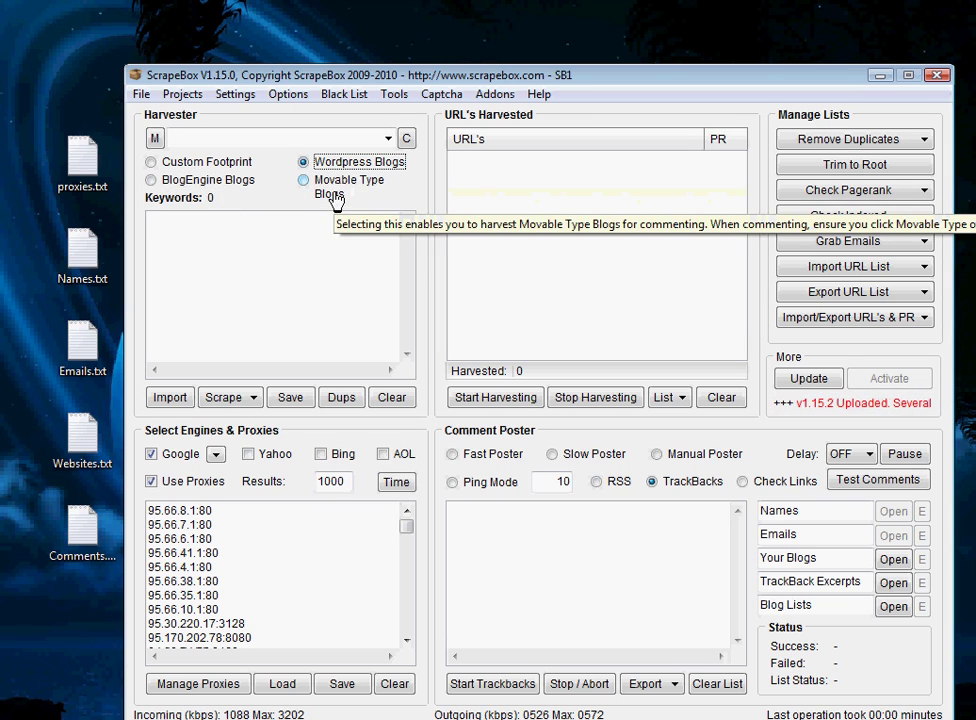
pyautogui.click(322, 188)
pyautogui.click(236, 190)
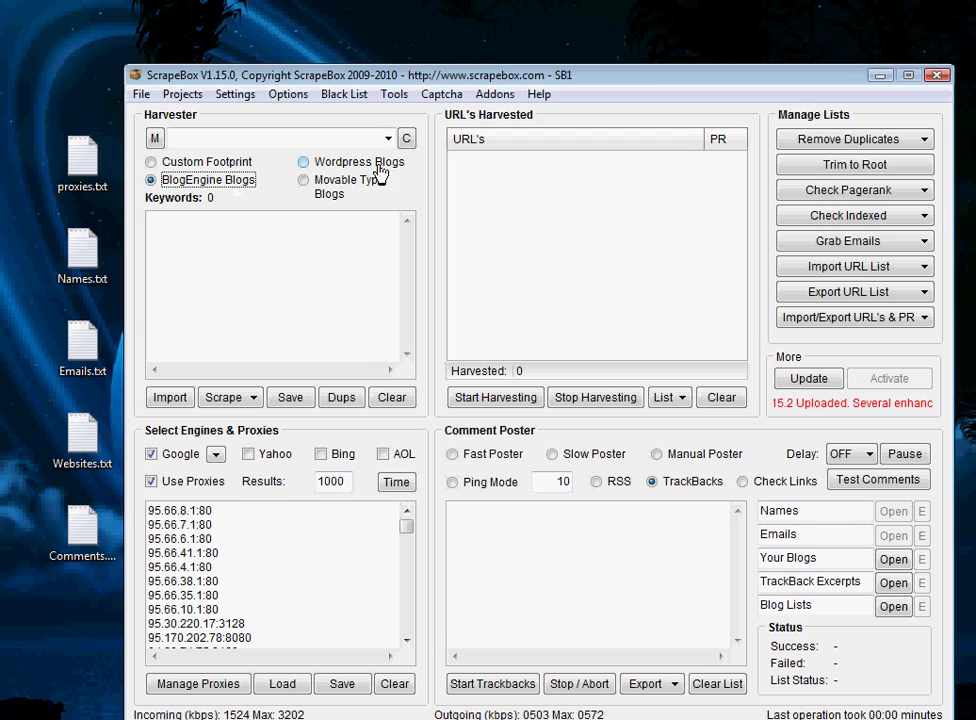
# - Enter the harvester keywords "apple phone", "ipod", "desire hd" and "windows phone", one per line
pyautogui.click(298, 230)
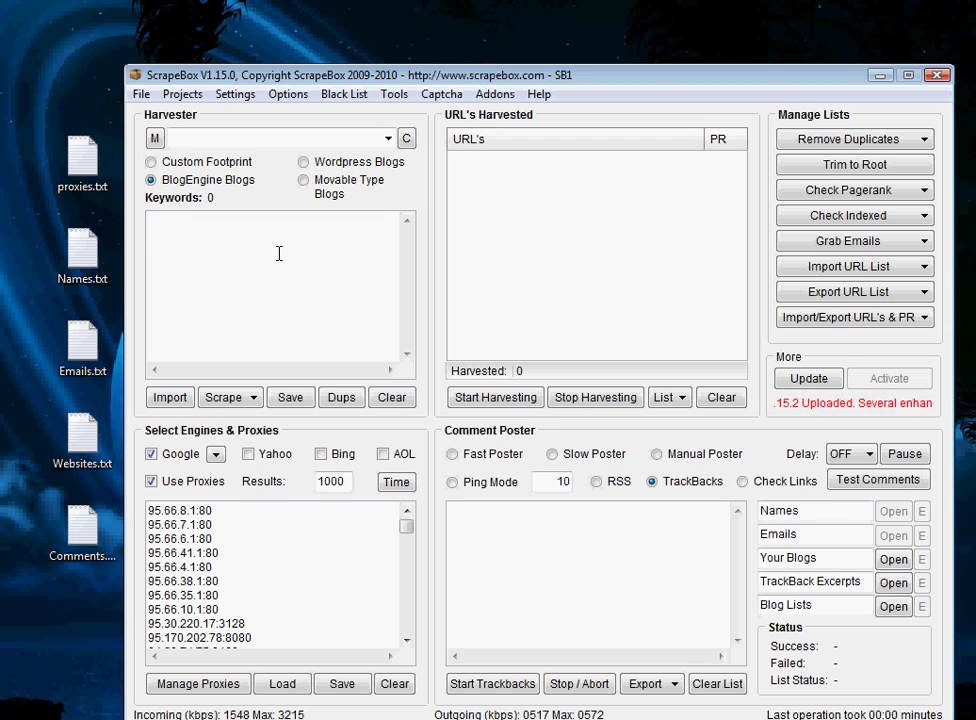
pyautogui.write('ple phone')
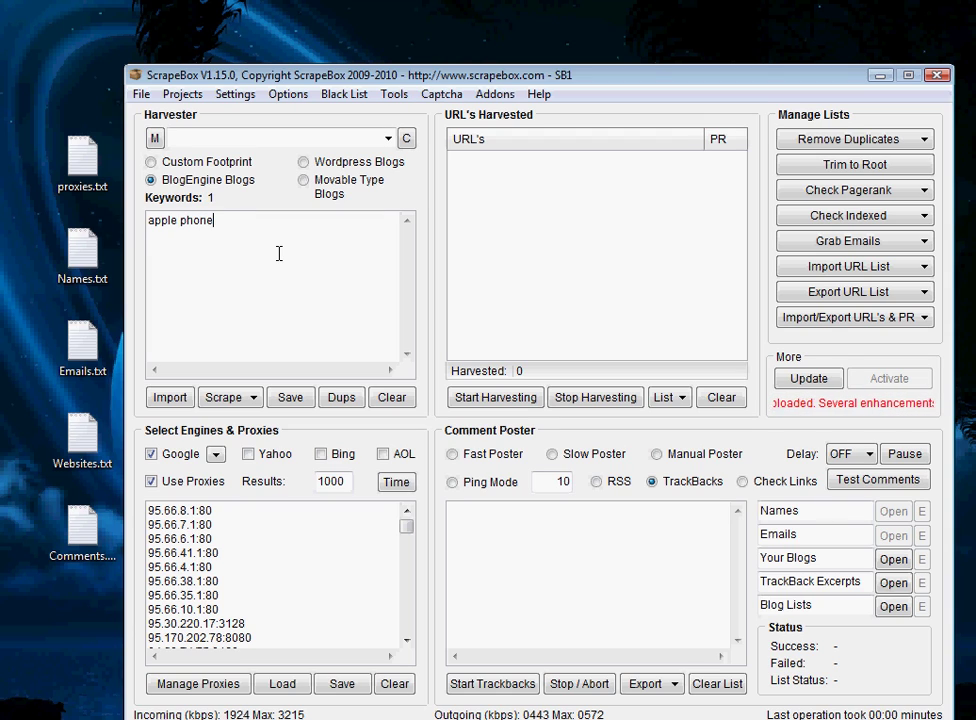
pyautogui.write('ipo')
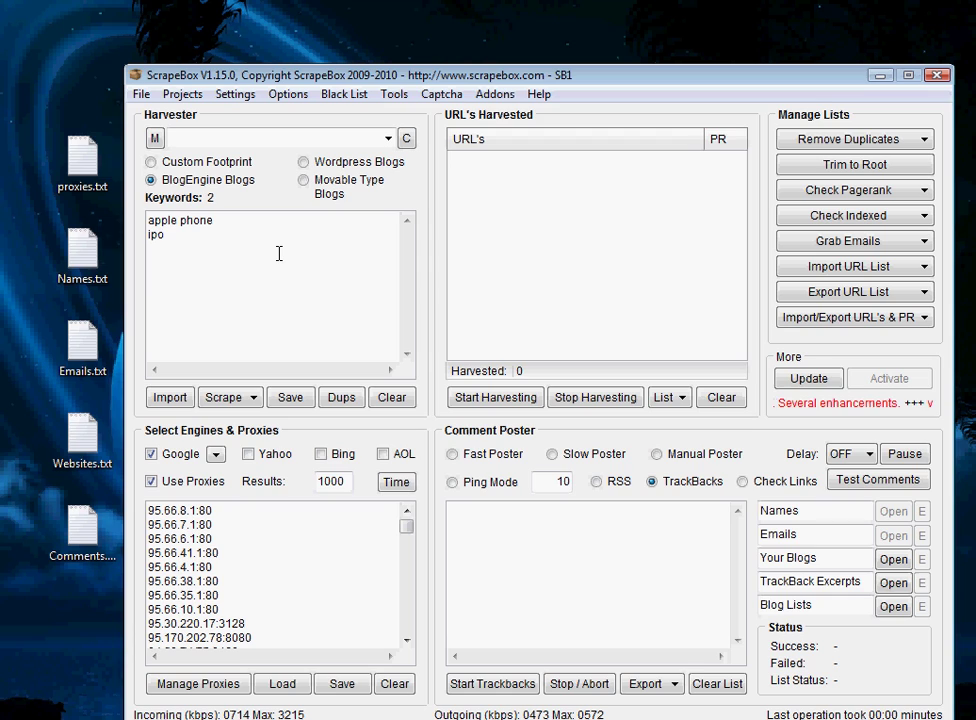
pyautogui.write('d ')
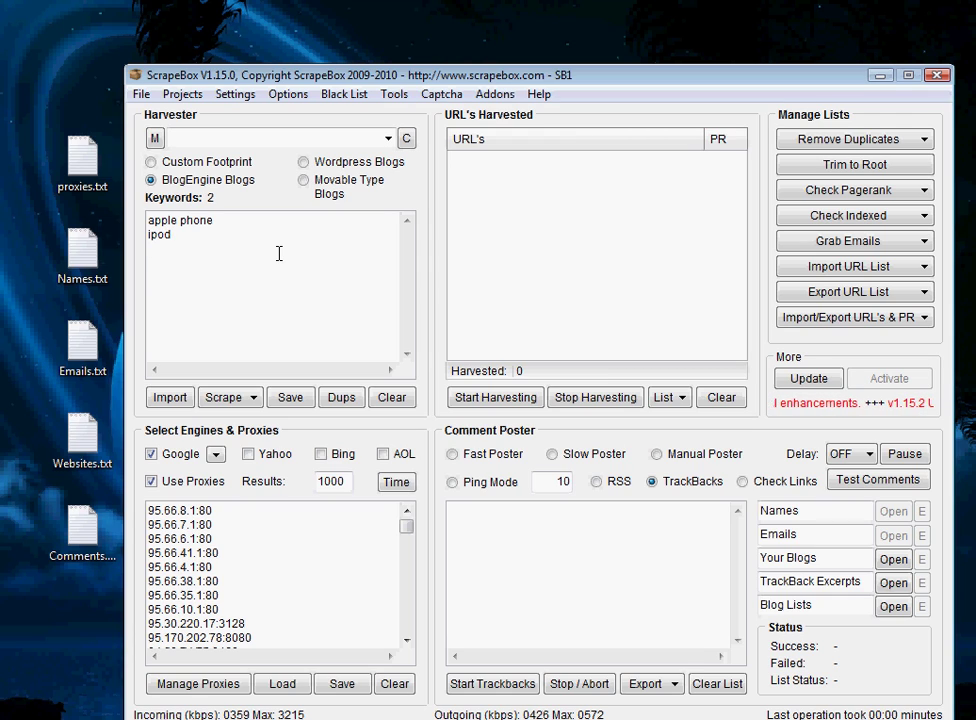
pyautogui.write('deri')
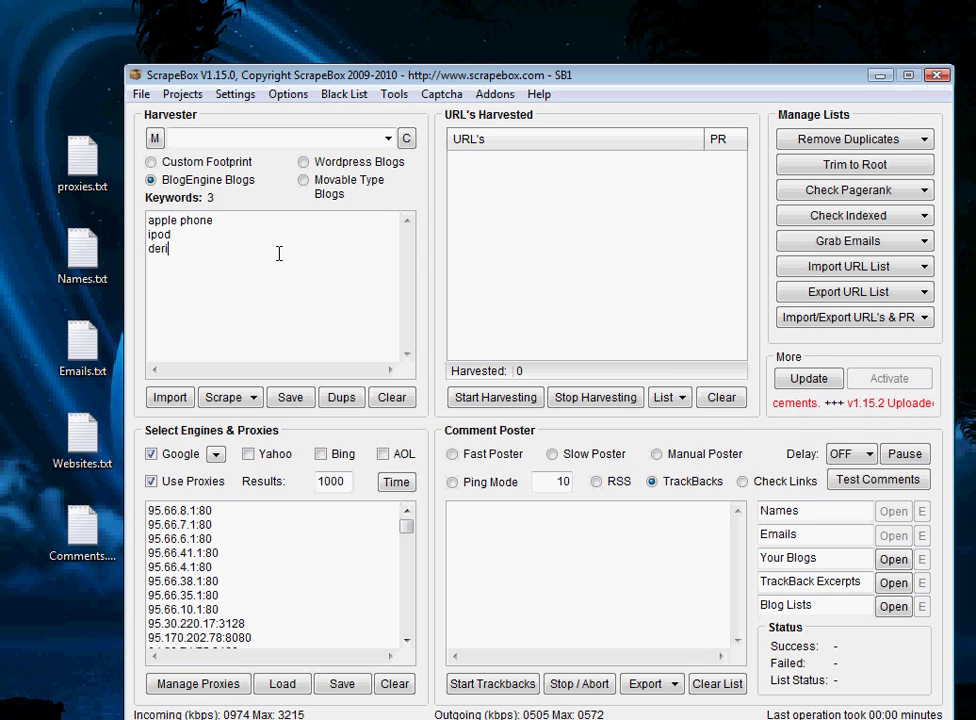
pyautogui.write('ire hd')
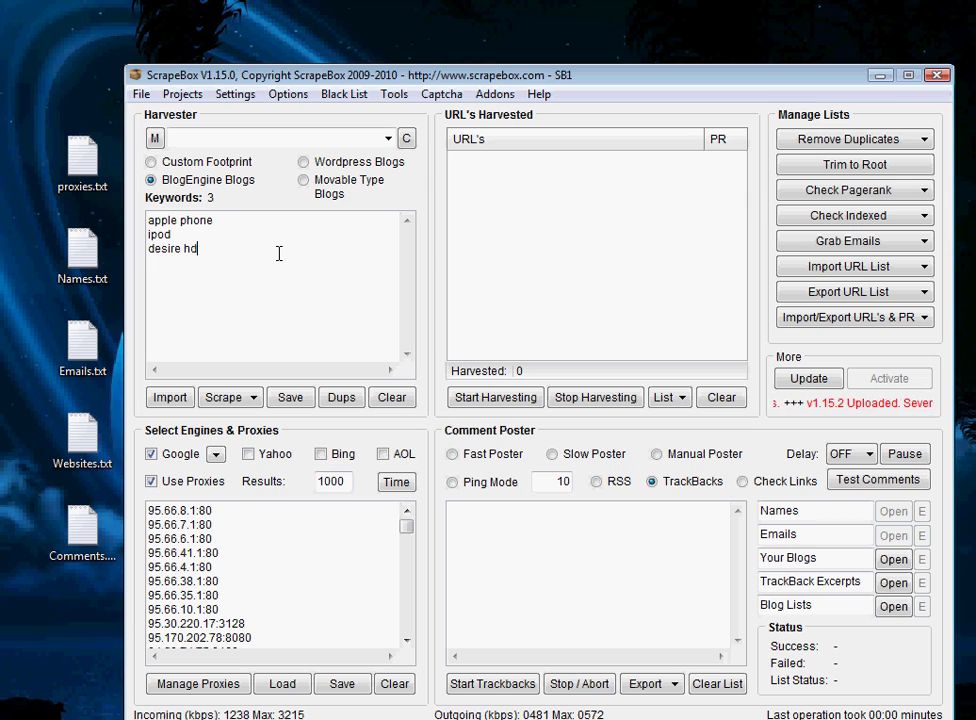
pyautogui.write('windows phone')
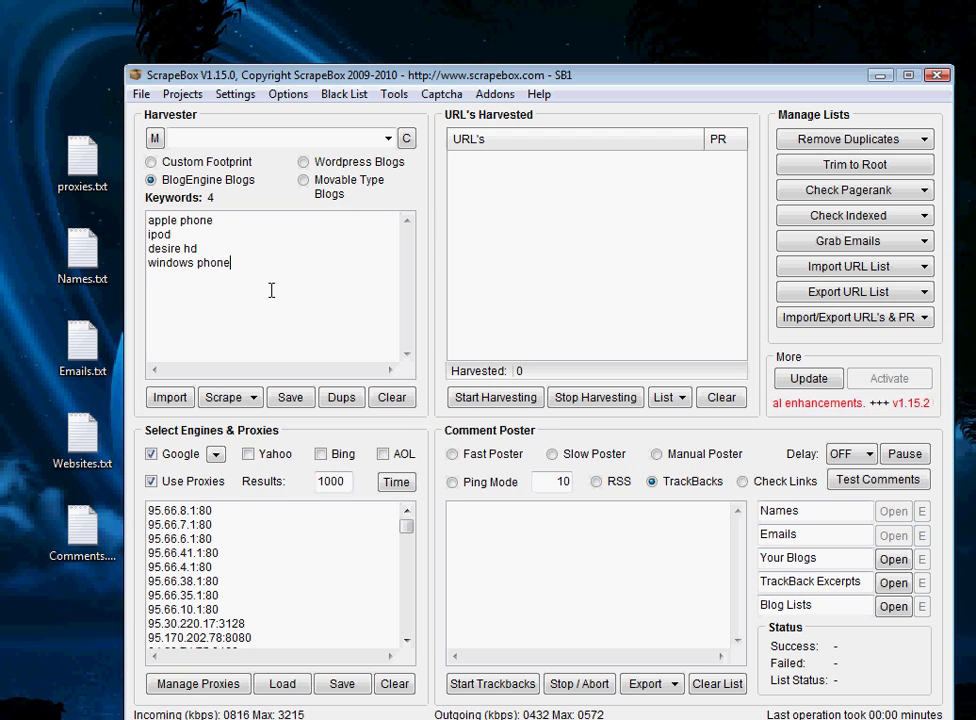
# - Move the four seed keywords out of the harvester list and into the Keyword Scraper's search keywords
pyautogui.hotkey('ctrl', 'a')
pyautogui.hotkey('ctrl', 'c')
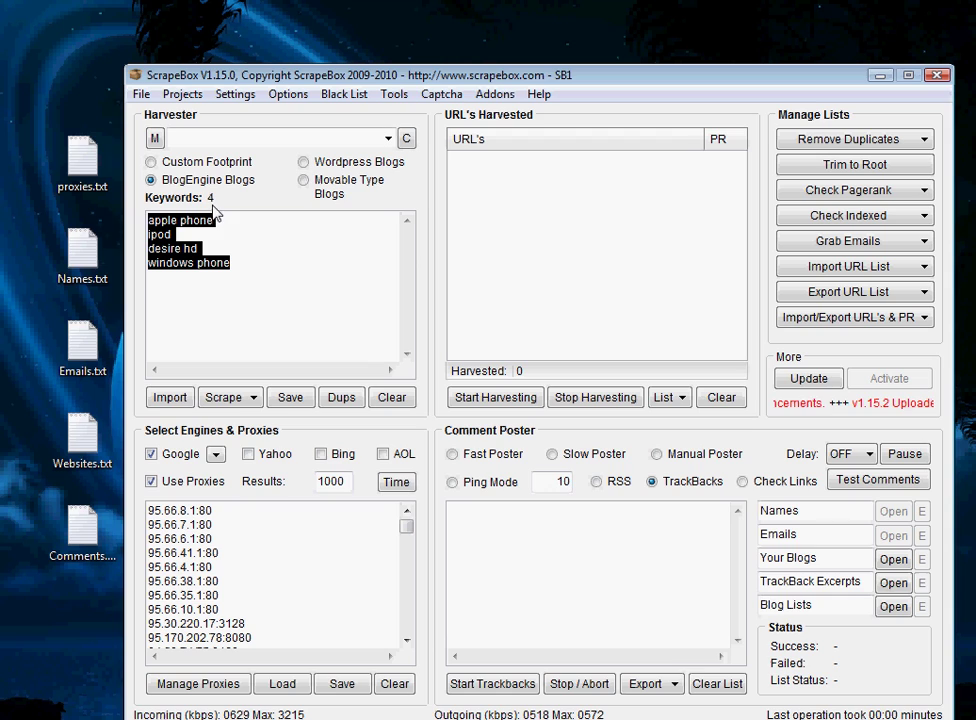
pyautogui.press('Delete')
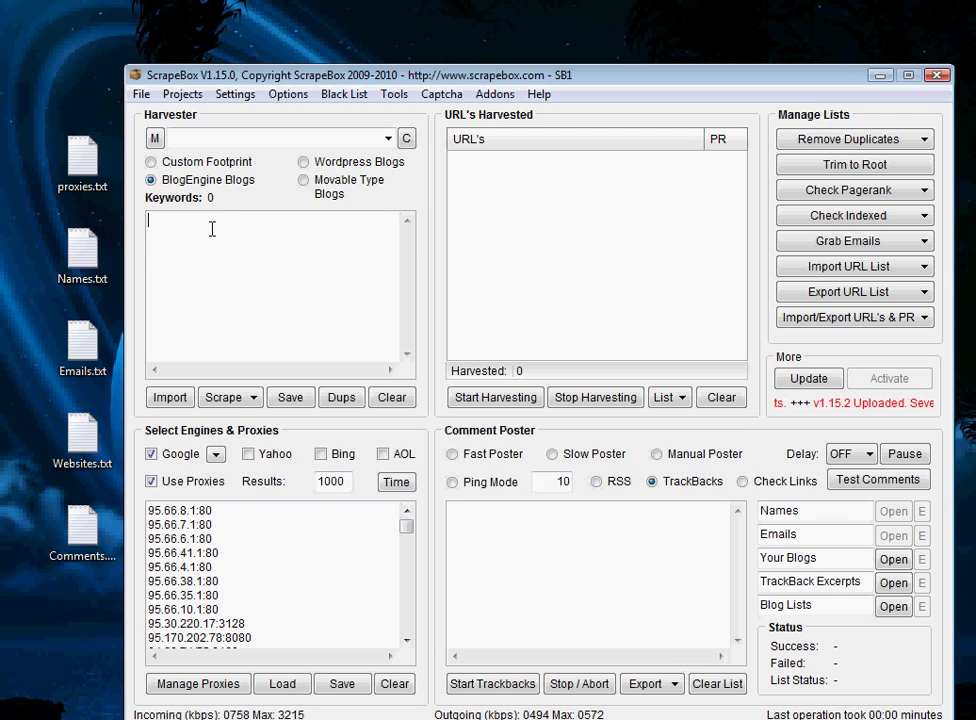
pyautogui.click(228, 403)
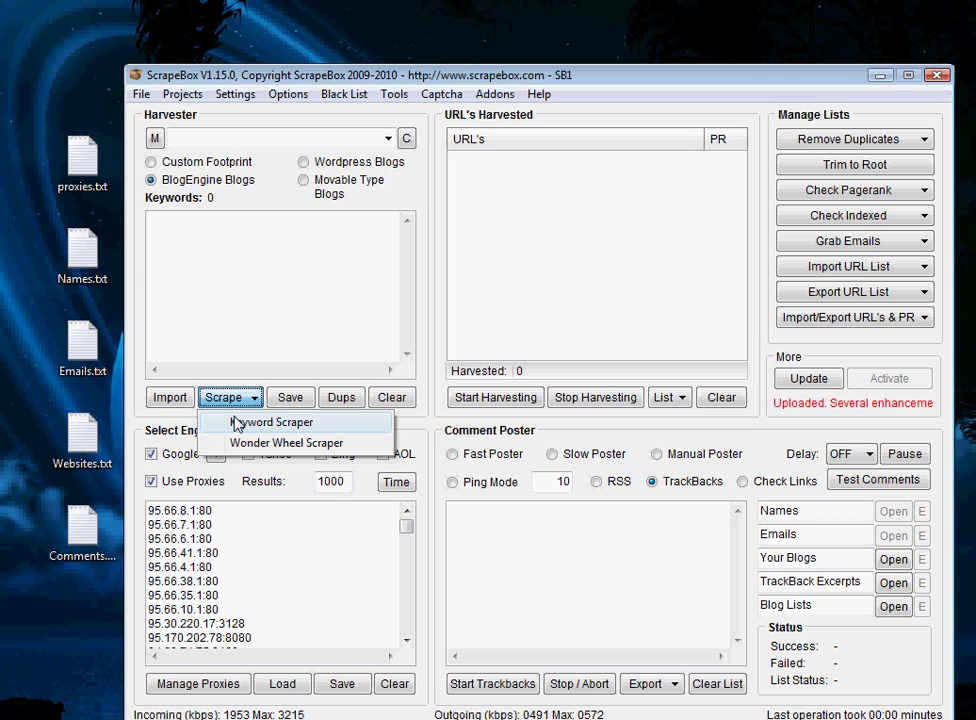
pyautogui.click(237, 424)
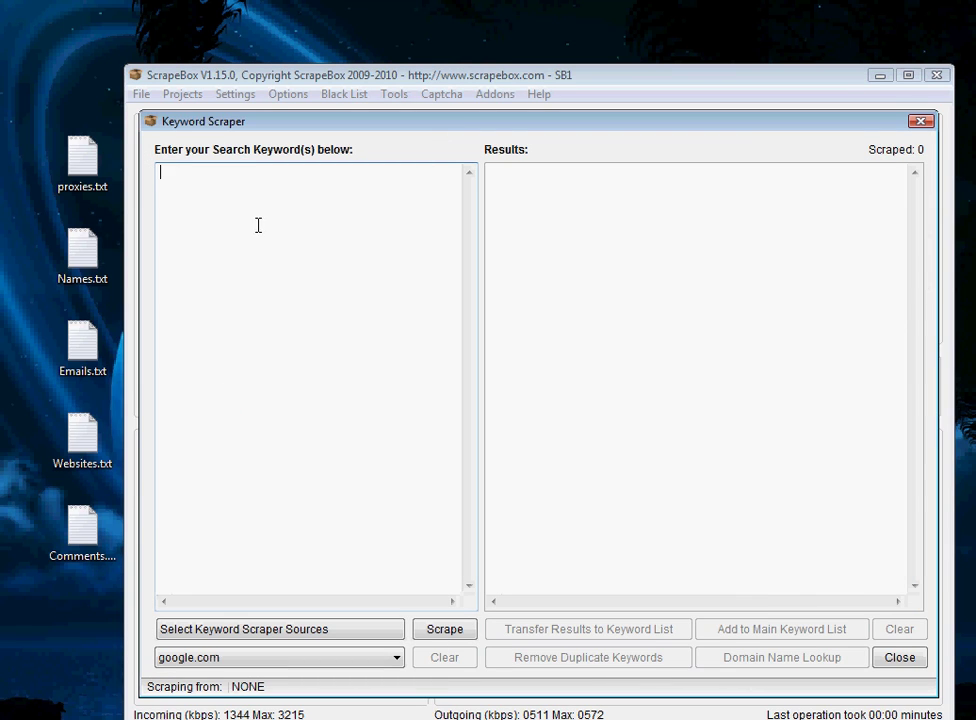
pyautogui.hotkey('ctrl', 'v')
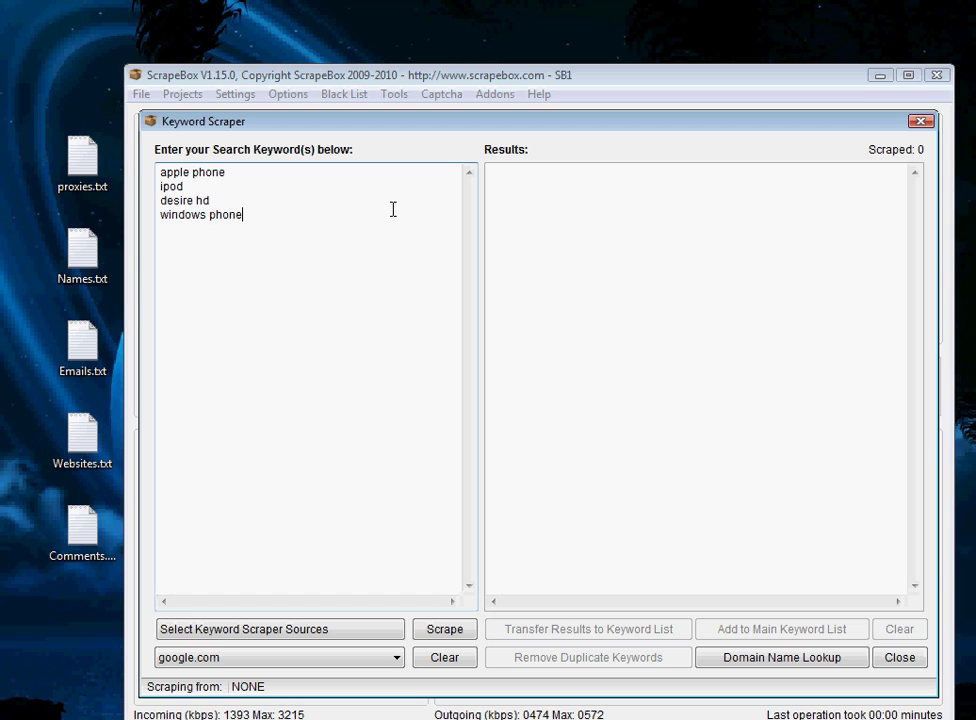
# - Scrape related keywords for the four seed keywords using google.com
pyautogui.moveTo(276, 263); pyautogui.dragTo(131, 159)
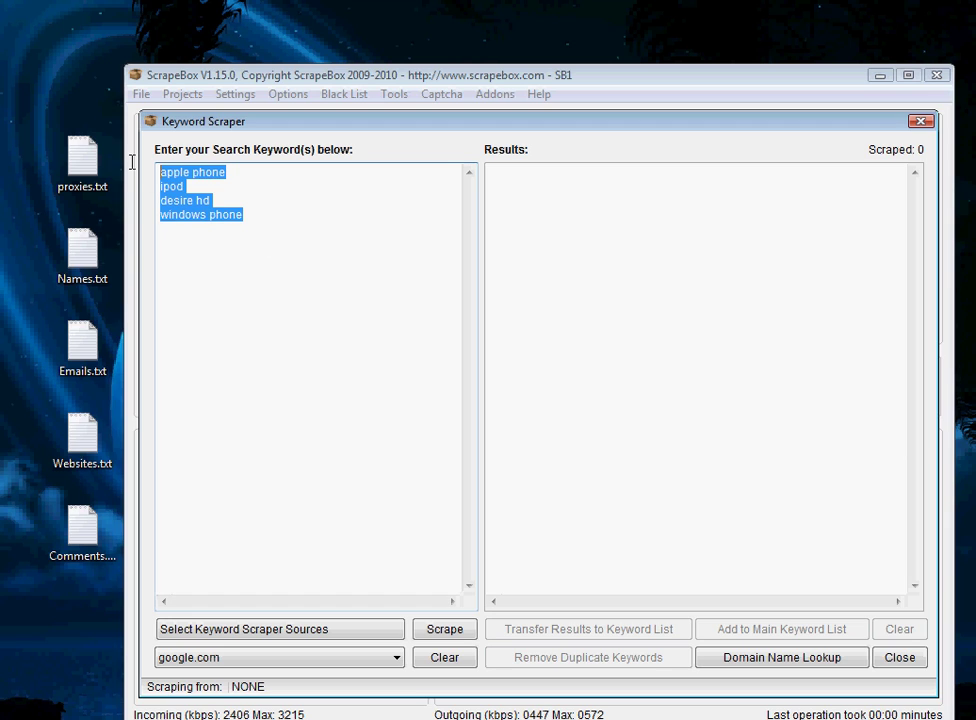
pyautogui.click(310, 340)
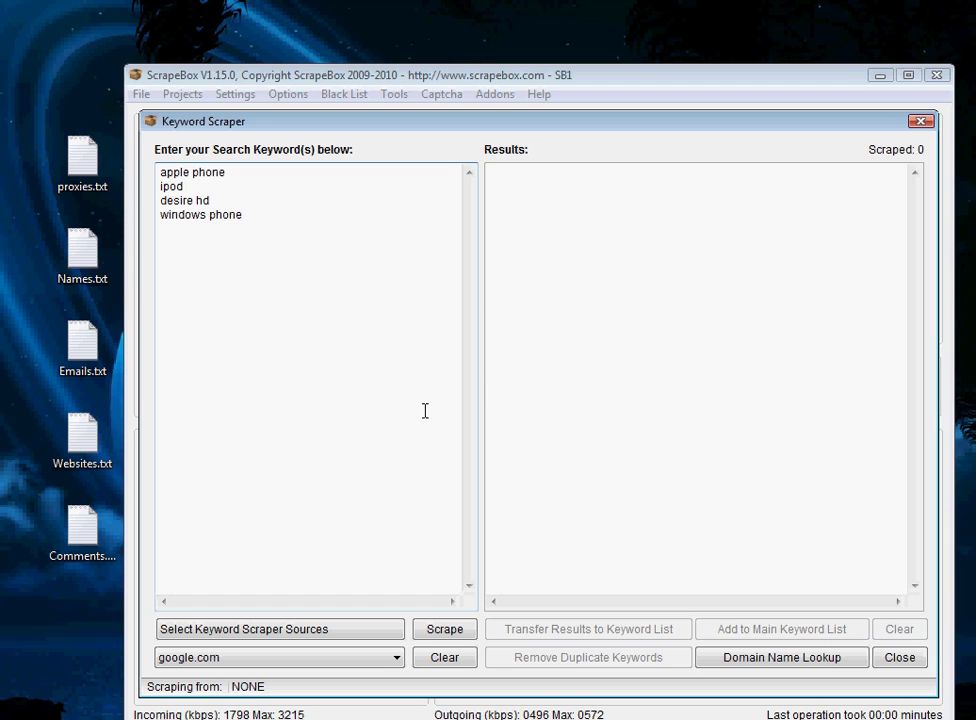
pyautogui.click(428, 639)
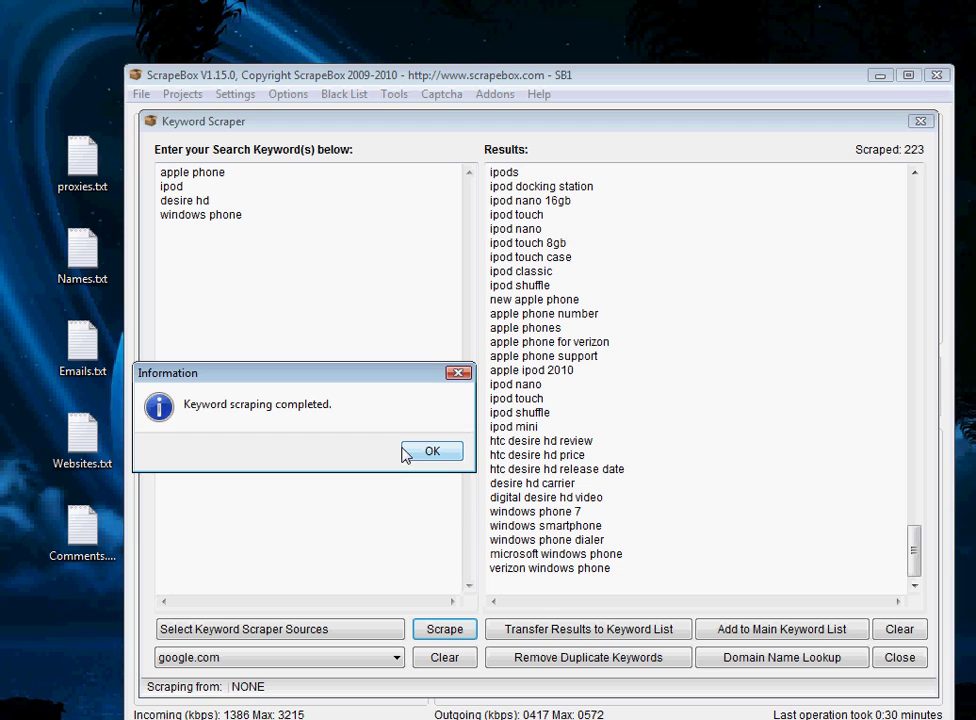
pyautogui.click(434, 451)
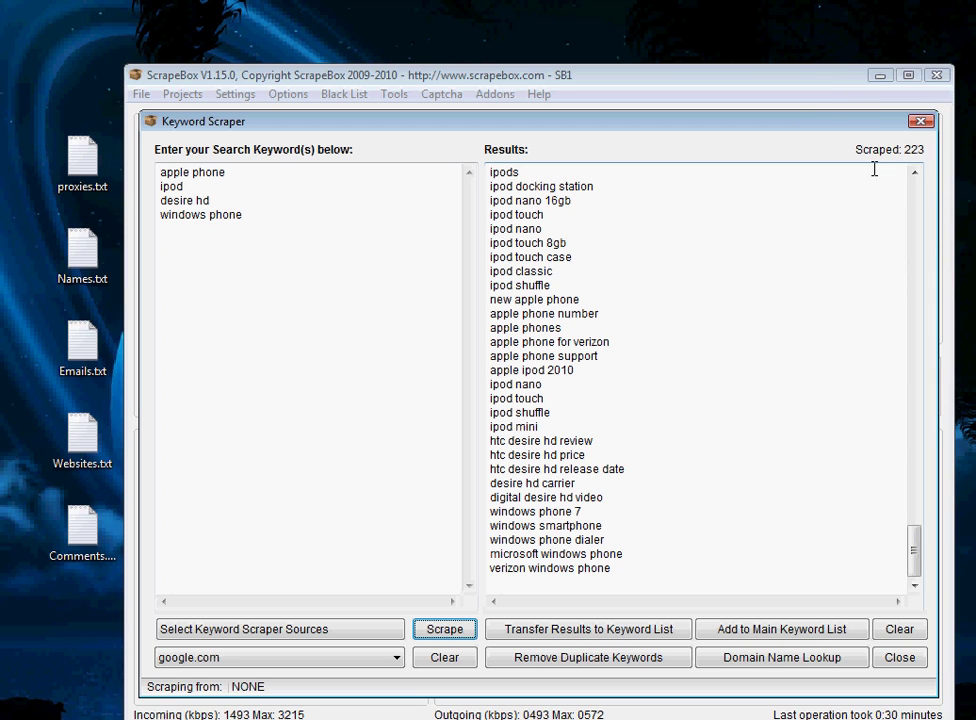
# - Add the scraped keywords to the main keyword list and close the Keyword Scraper
pyautogui.click(688, 366)
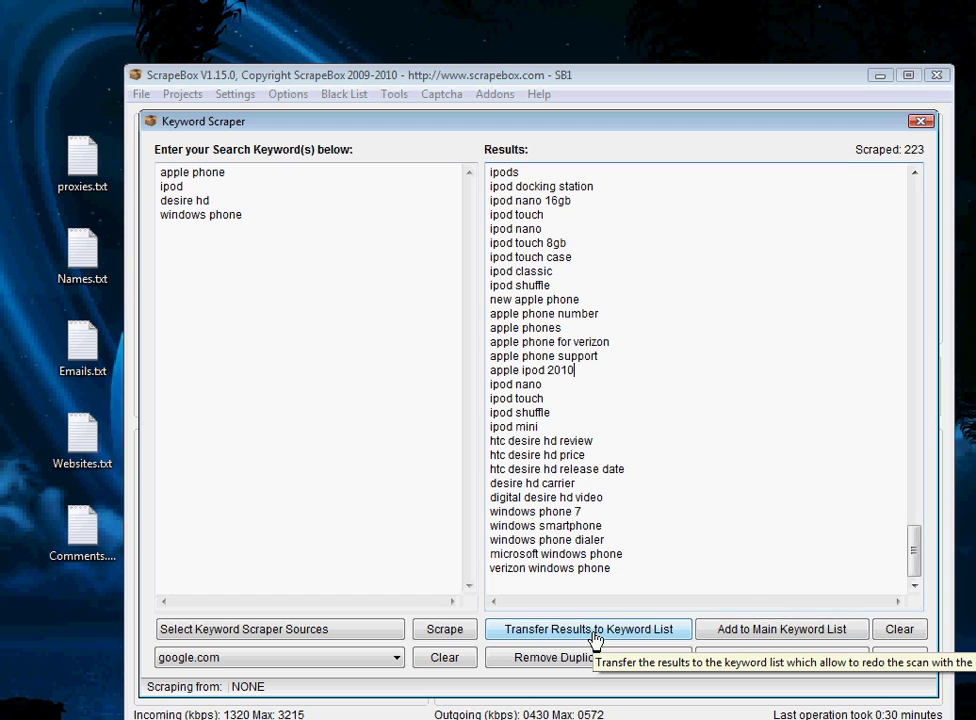
pyautogui.click(697, 412)
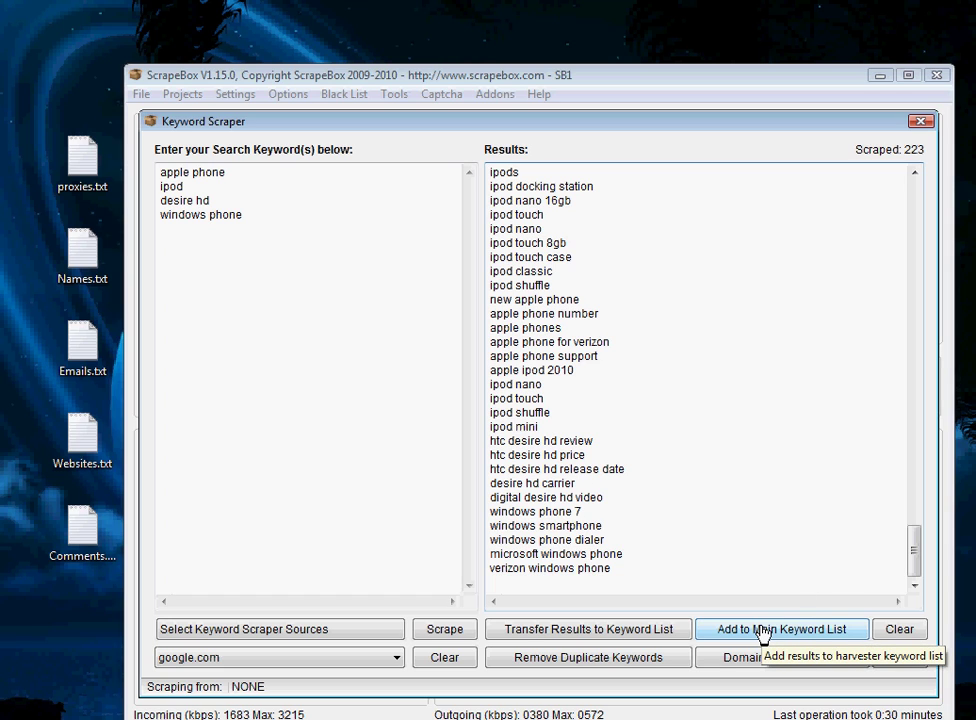
pyautogui.click(705, 632)
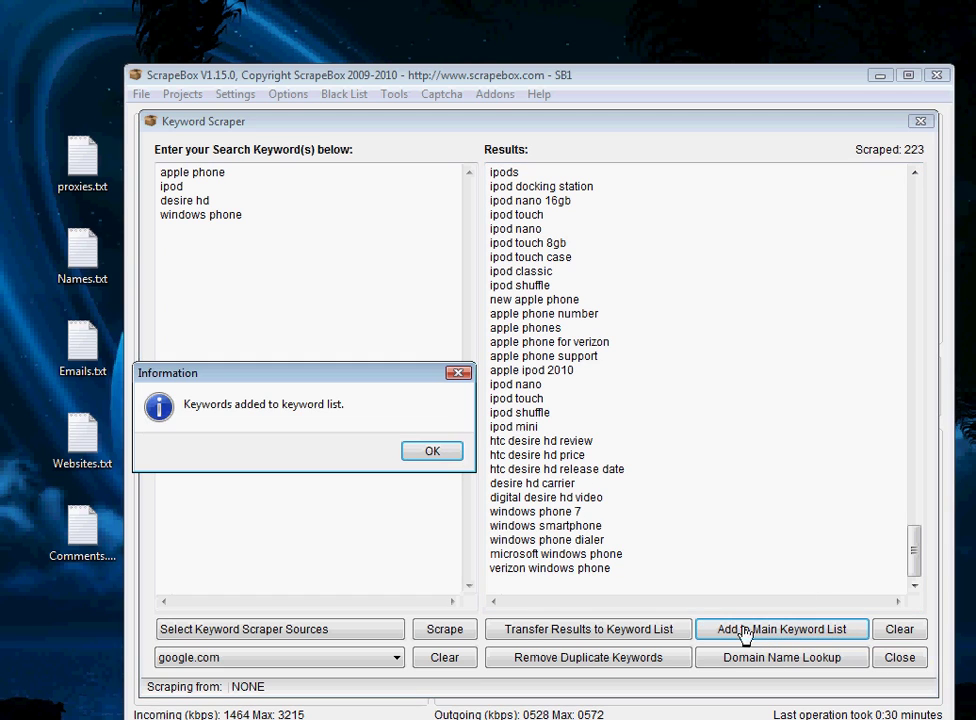
pyautogui.click(411, 452)
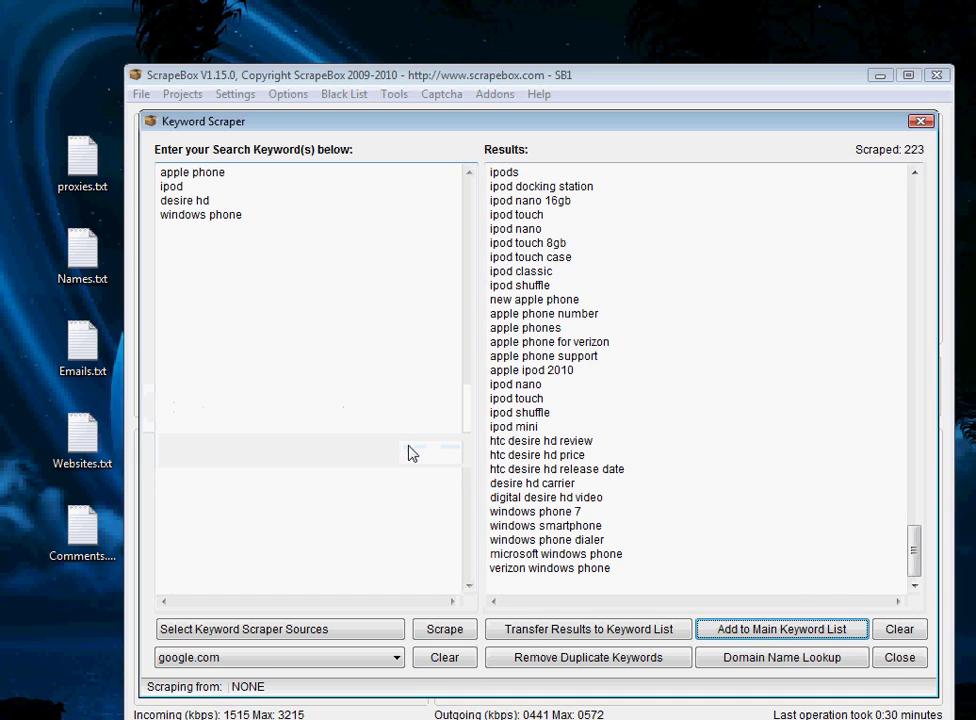
pyautogui.click(893, 662)
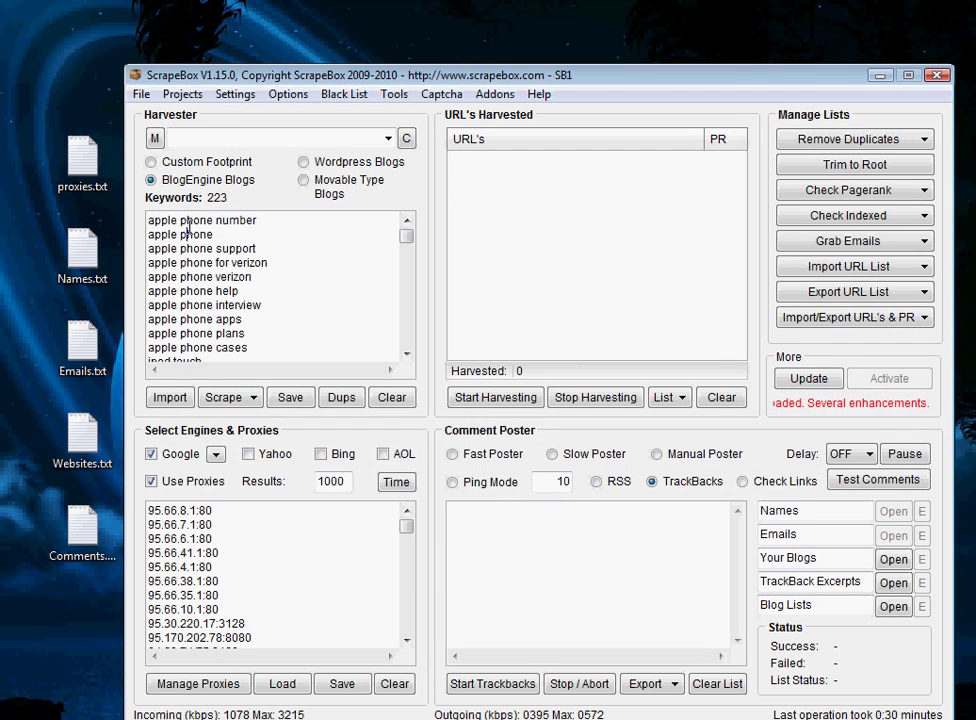
# - Review the harvester's keyword list and remove its duplicate keywords
pyautogui.scroll(-3, 190, 226)
pyautogui.scroll(-10, 190, 226)
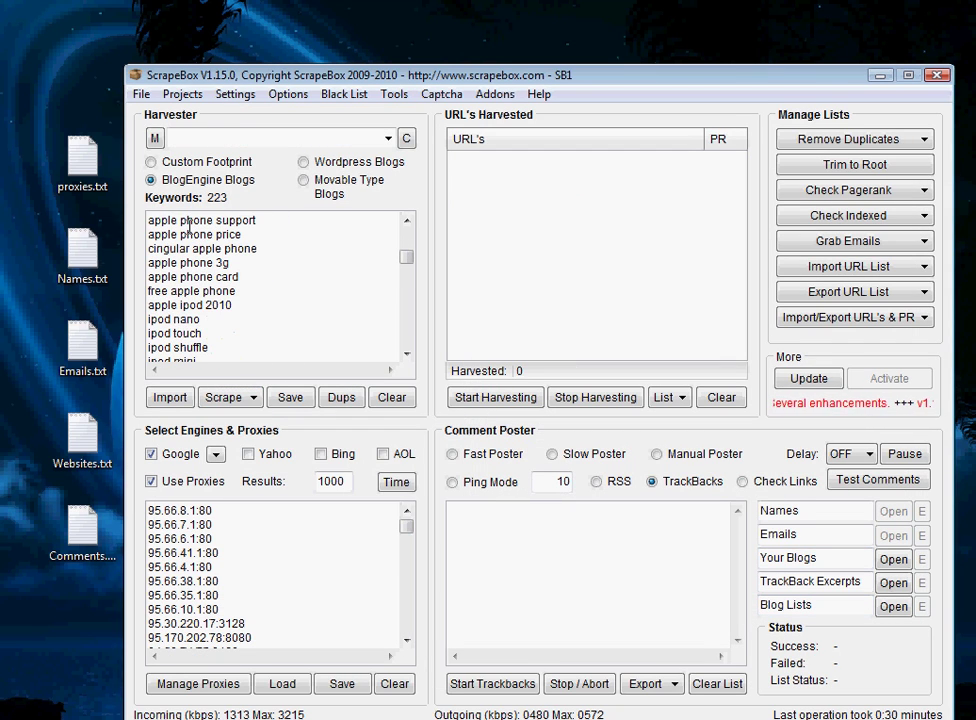
pyautogui.scroll(-10, 190, 226)
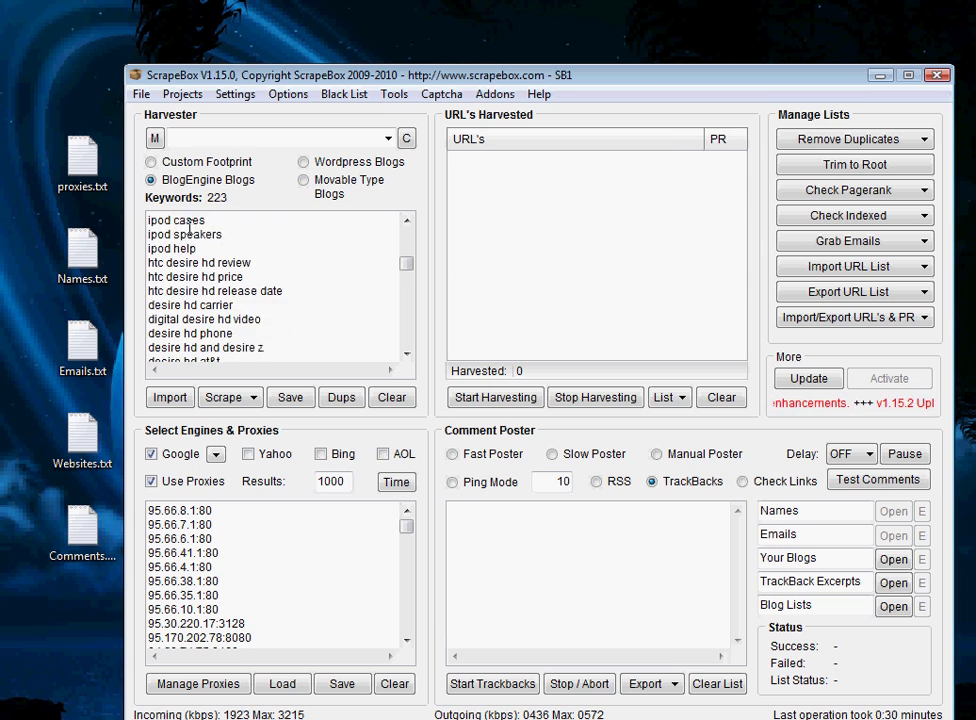
pyautogui.scroll(-8, 190, 226)
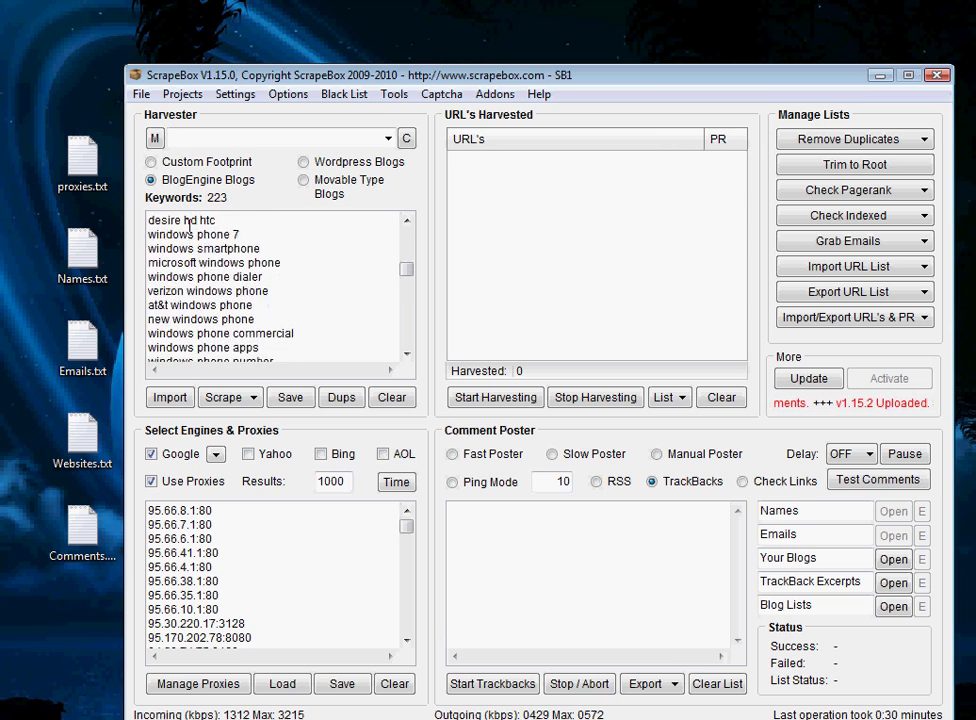
pyautogui.scroll(-2, 190, 226)
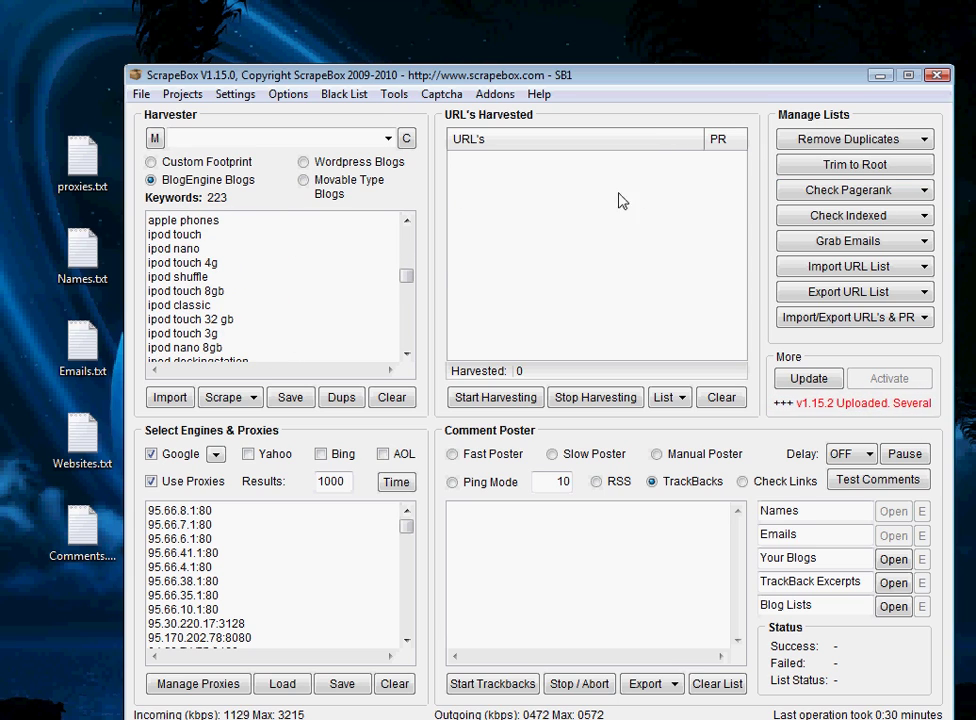
pyautogui.moveTo(405, 275); pyautogui.dragTo(419, 227)
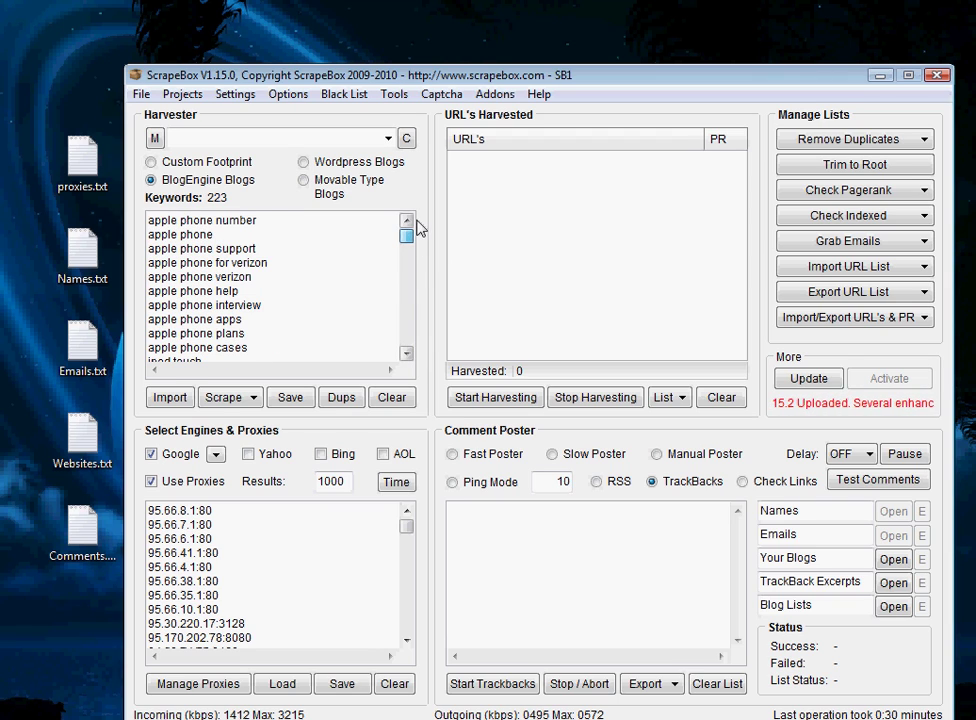
pyautogui.click(331, 403)
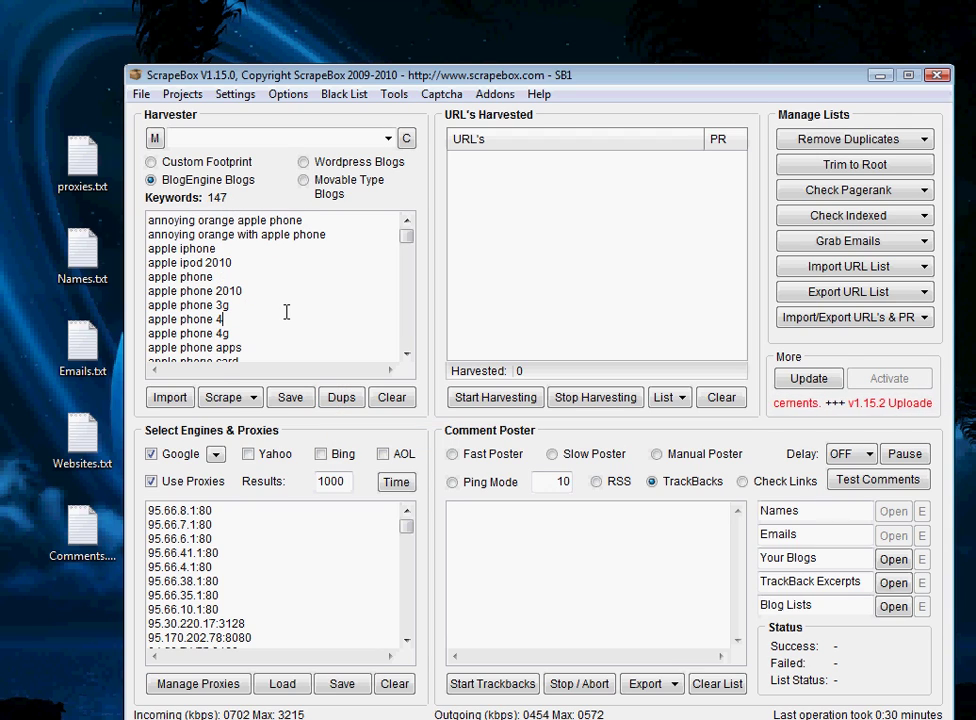
pyautogui.scroll(-1, 286, 312)
pyautogui.scroll(-1, 286, 312)
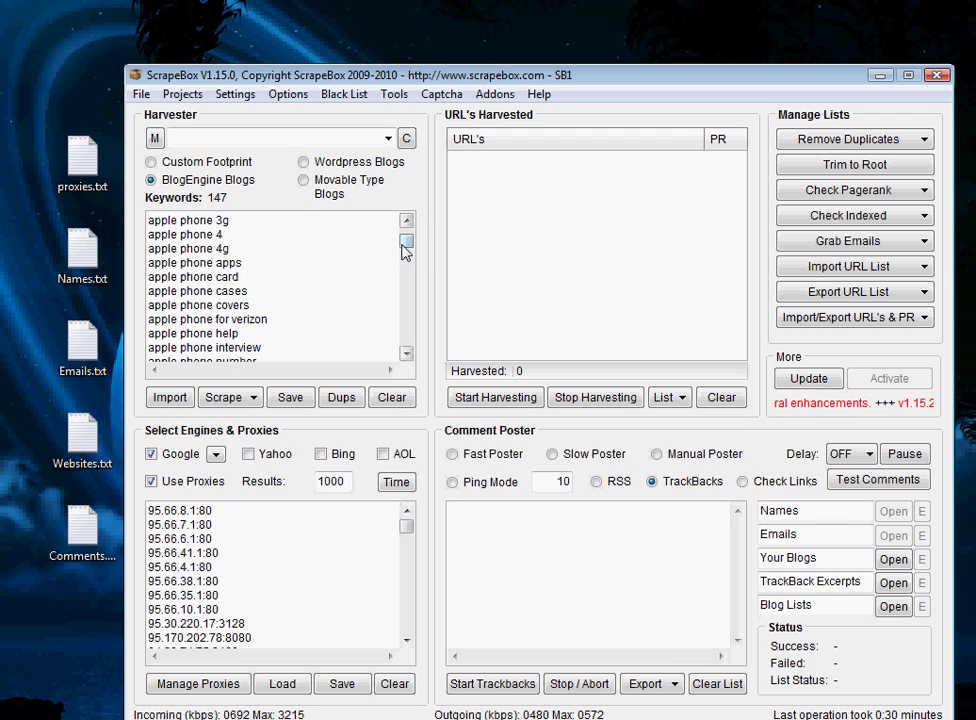
pyautogui.moveTo(404, 250); pyautogui.dragTo(410, 244)
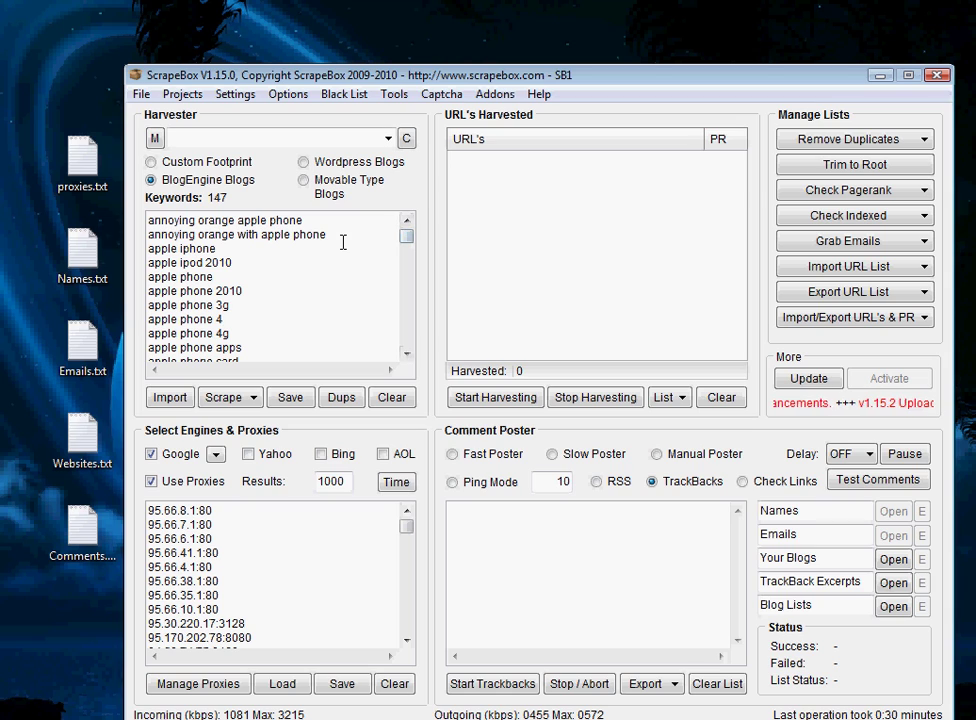